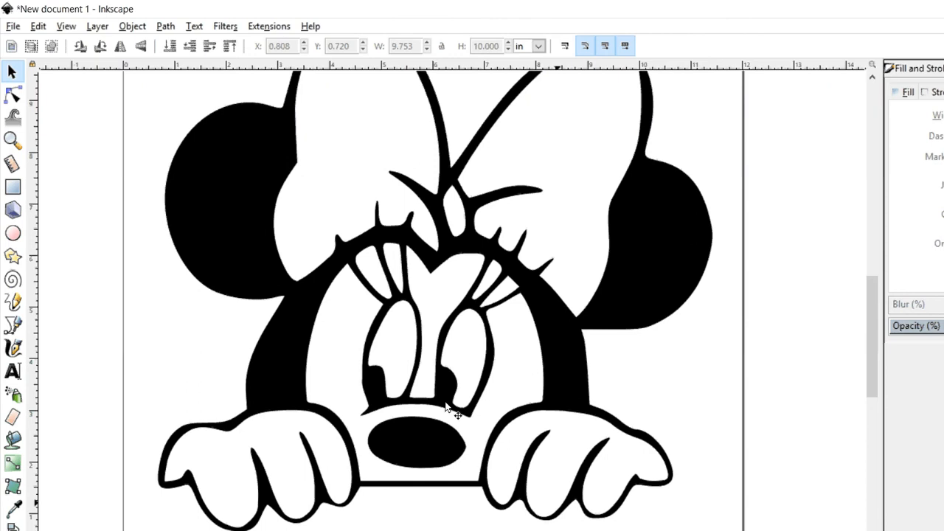
Move the white inner shape off the black Minnie silhouette to expose the layer beneath, and undo the move.
{"action": "scroll", "coordinate": [445, 407], "scroll_direction": "up", "scroll_amount": 1}
{"action": "left_click_drag", "start_coordinate": [623, 359], "coordinate": [478, 331]}
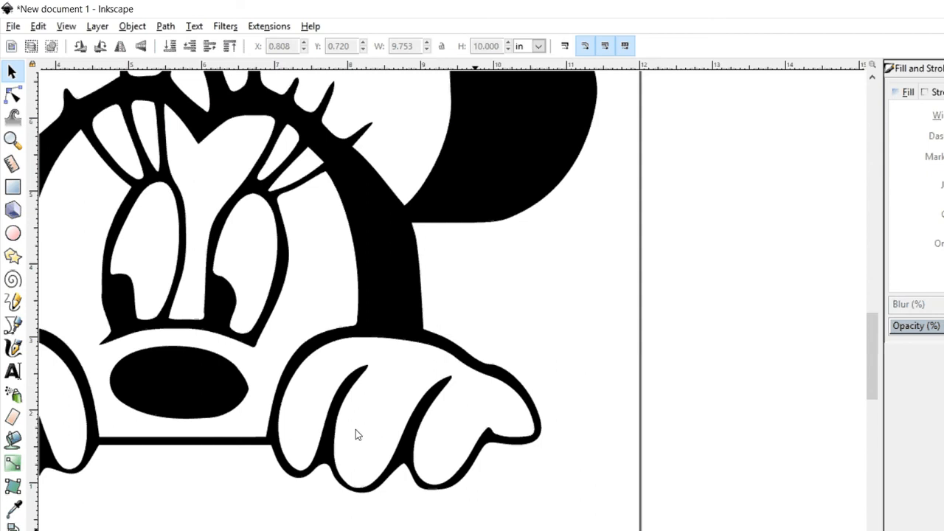
{"action": "key", "text": "b"}
{"action": "scroll", "coordinate": [404, 381], "scroll_direction": "down", "scroll_amount": 4}
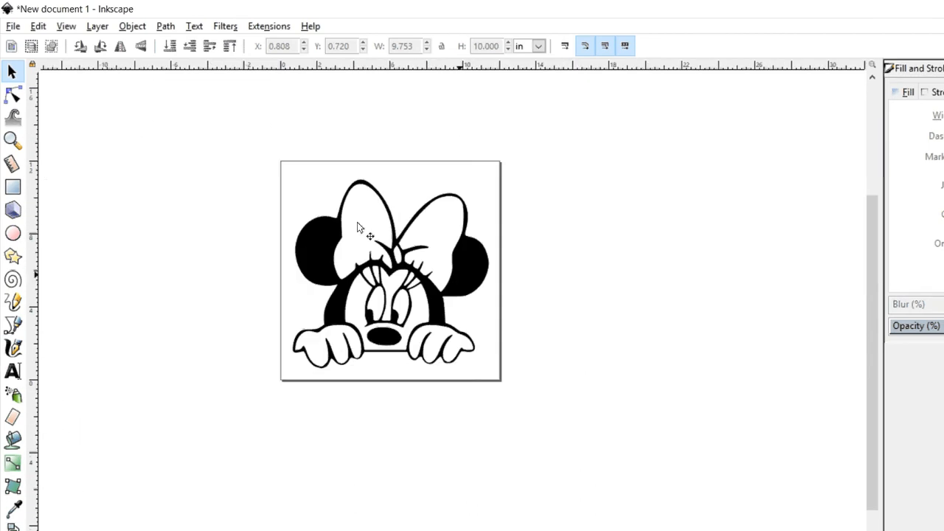
{"action": "left_click", "coordinate": [348, 208]}
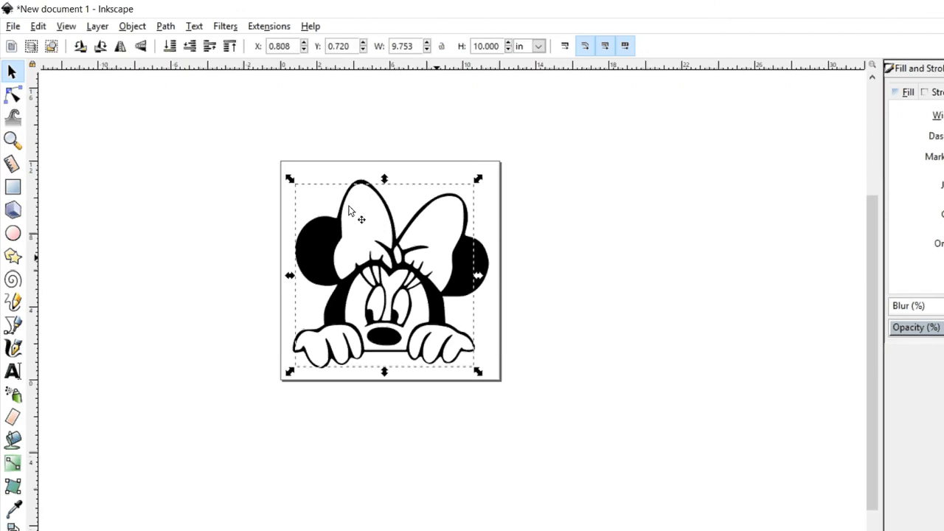
{"action": "left_click_drag", "start_coordinate": [348, 208], "coordinate": [566, 238]}
{"action": "left_click", "coordinate": [388, 247]}
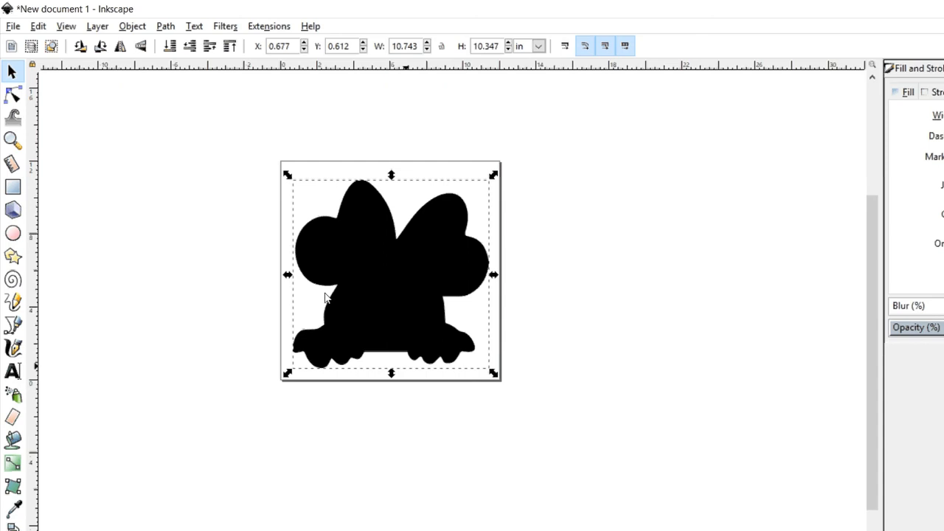
{"action": "key", "text": "ctrl+z"}
{"action": "left_click", "coordinate": [382, 396]}
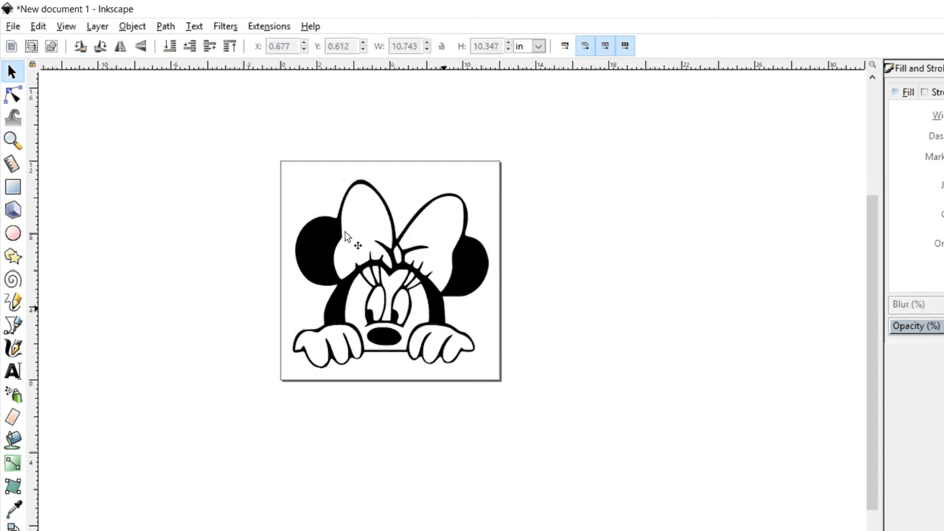
Fill the white inner shape of the Minnie design with light gray and deselect it.
{"action": "left_click", "coordinate": [328, 295]}
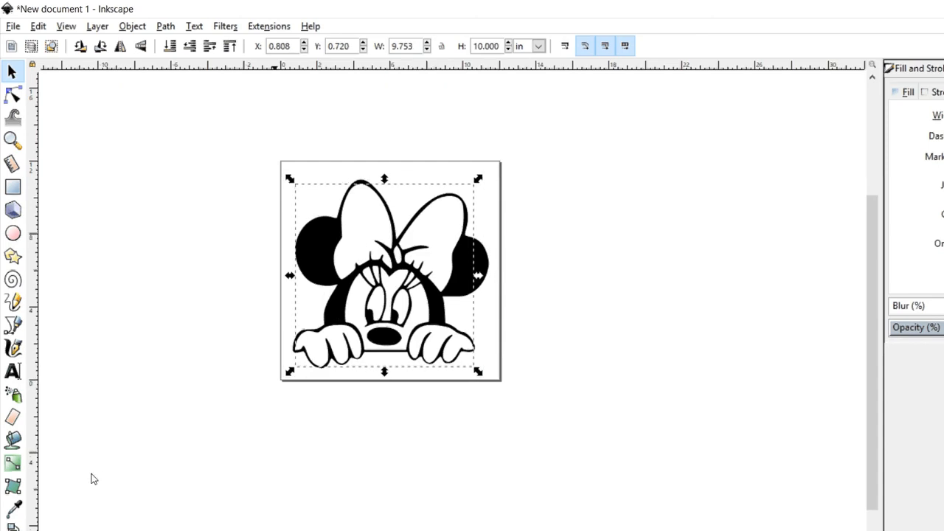
{"action": "left_click", "coordinate": [313, 383]}
Draw a thick red straight Bezier line from the tip of the right hand's outermost finger crease to the hand's upper outline.
{"action": "key", "text": "plus"}
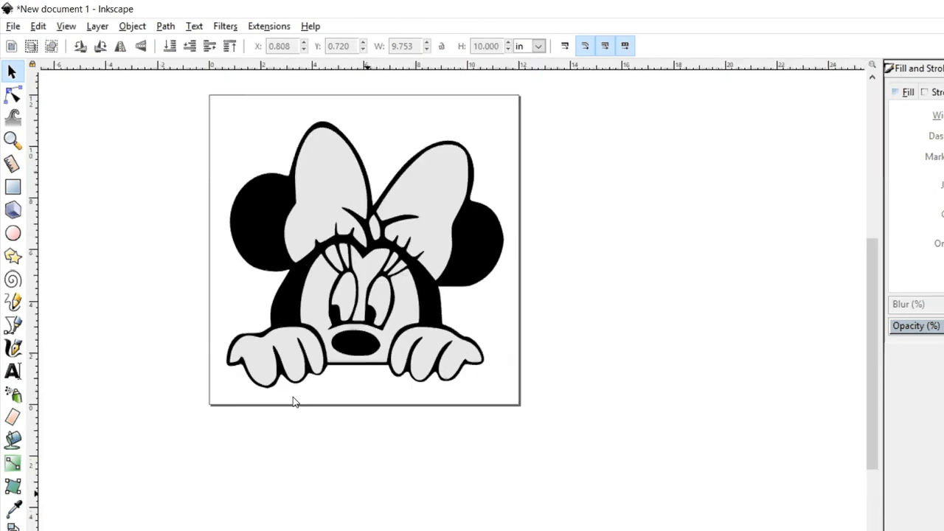
{"action": "key", "text": "plus"}
{"action": "key", "text": "plus"}
{"action": "key", "text": "3"}
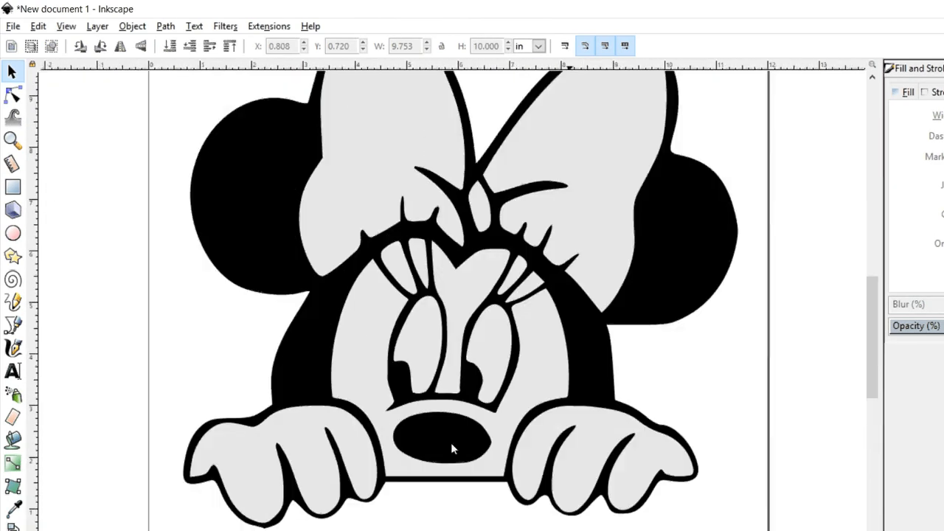
{"action": "scroll", "coordinate": [628, 413], "scroll_direction": "right", "scroll_amount": 3}
{"action": "key", "text": "plus"}
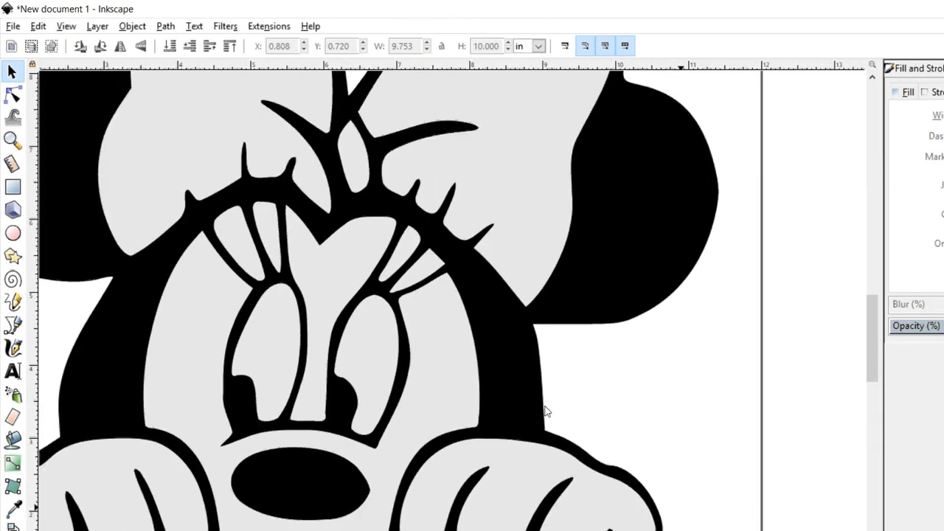
{"action": "scroll", "coordinate": [546, 411], "scroll_direction": "down", "scroll_amount": 2}
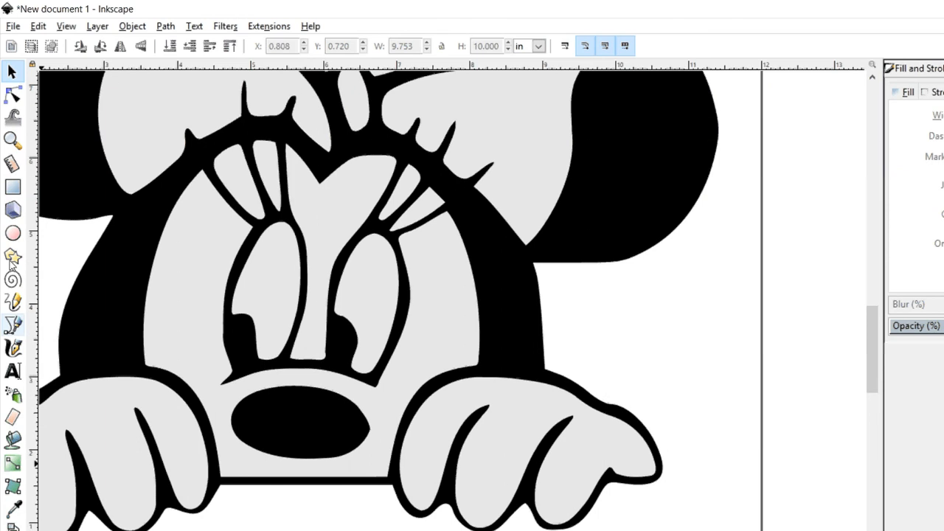
{"action": "left_click", "coordinate": [13, 324]}
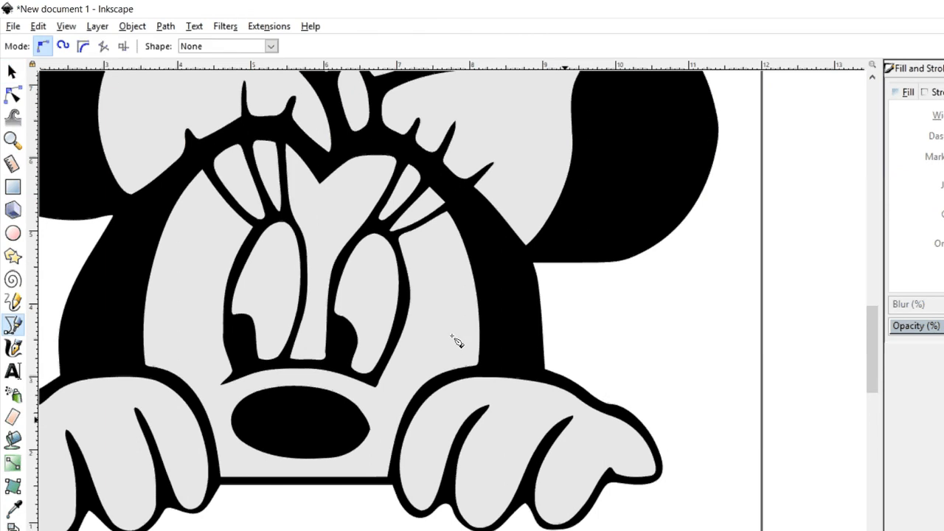
{"action": "left_click", "coordinate": [560, 427]}
{"action": "double_click", "coordinate": [588, 402]}
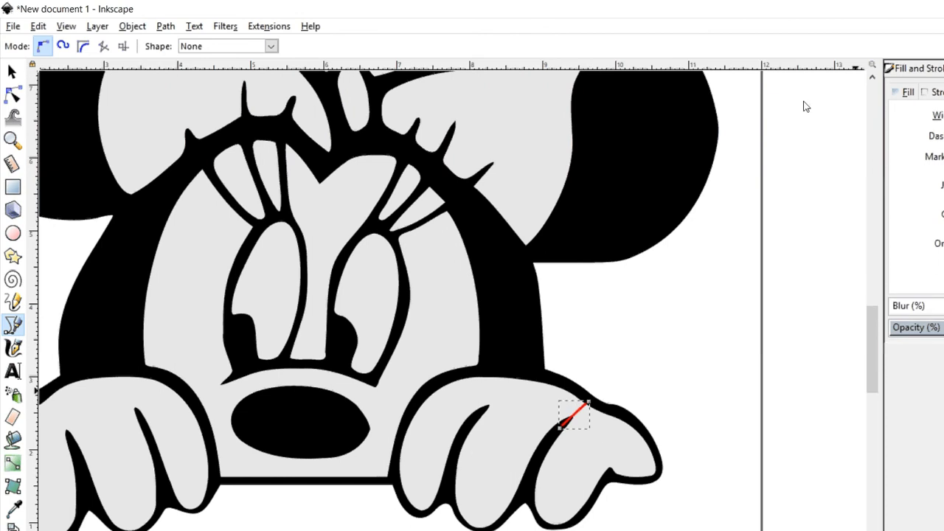
{"action": "key", "text": "Return"}
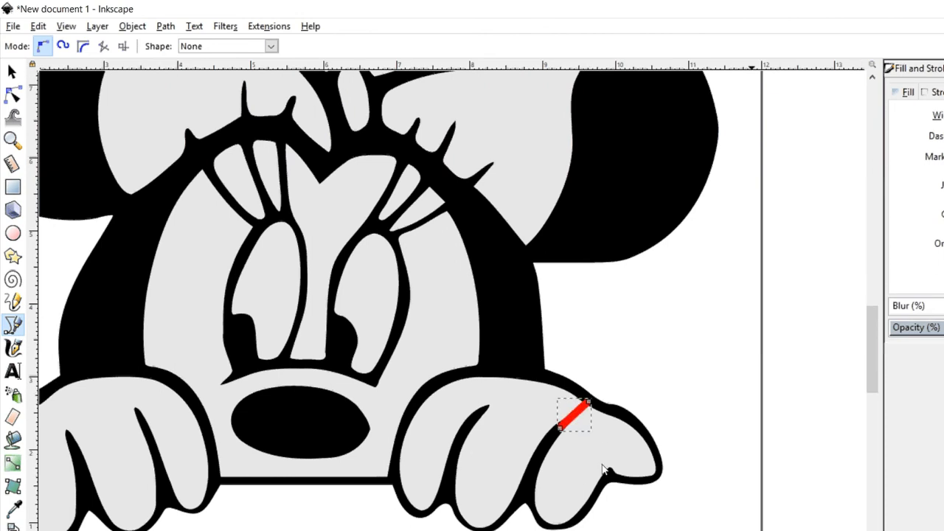
Convert the red line's stroke to a path.
{"action": "key", "text": "s"}
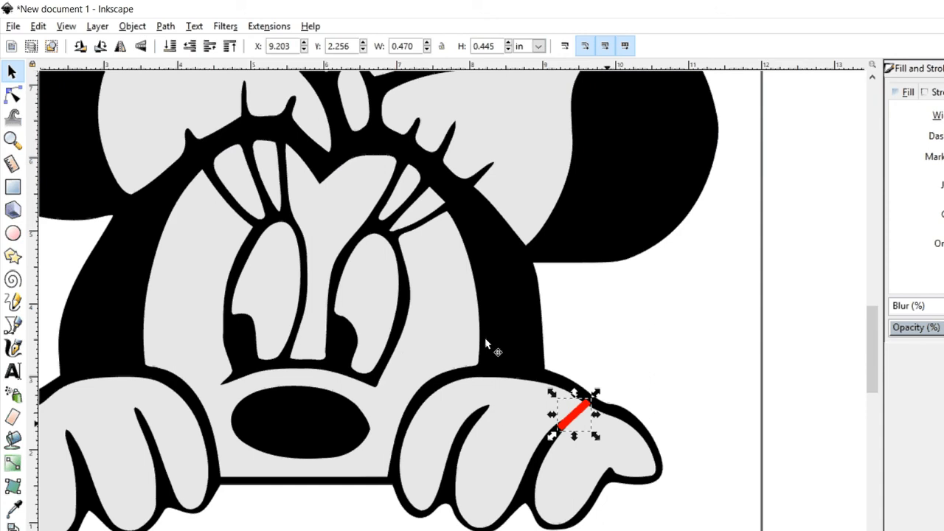
{"action": "key", "text": "n"}
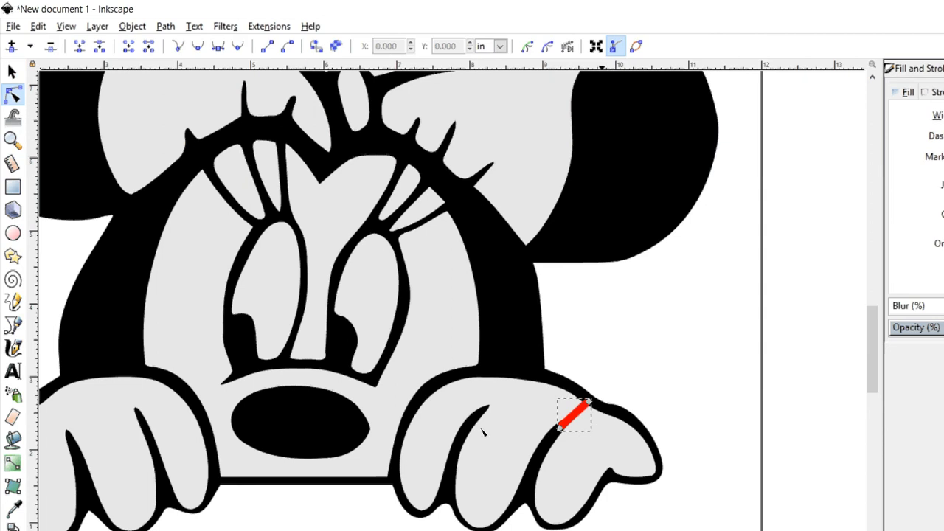
{"action": "scroll", "coordinate": [480, 506], "scroll_direction": "up", "scroll_amount": 2}
{"action": "scroll", "coordinate": [588, 362], "scroll_direction": "down", "scroll_amount": 6}
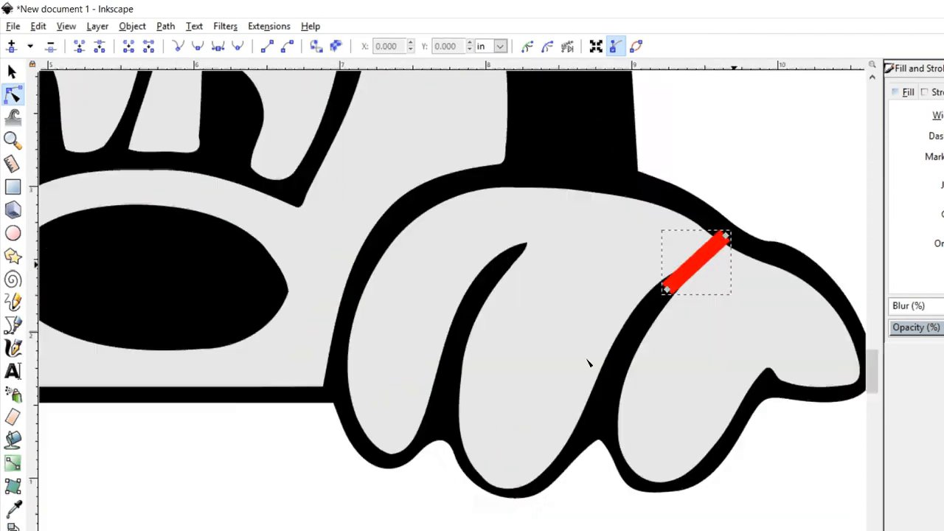
{"action": "scroll", "coordinate": [588, 362], "scroll_direction": "right", "scroll_amount": 4}
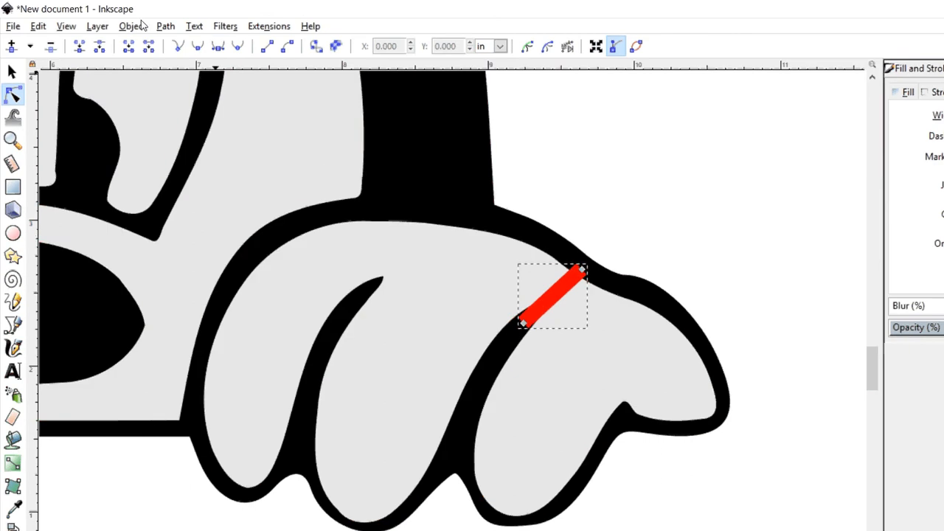
{"action": "left_click", "coordinate": [165, 26]}
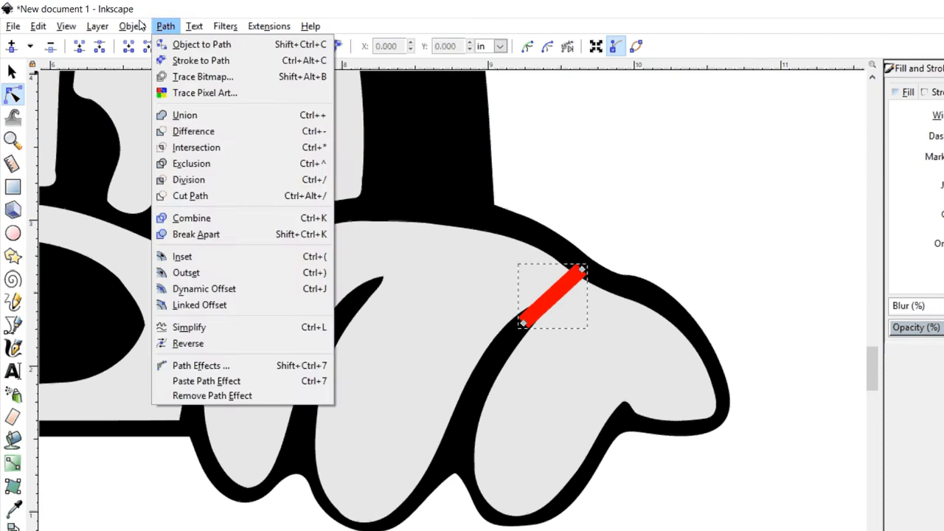
{"action": "left_click", "coordinate": [156, 58]}
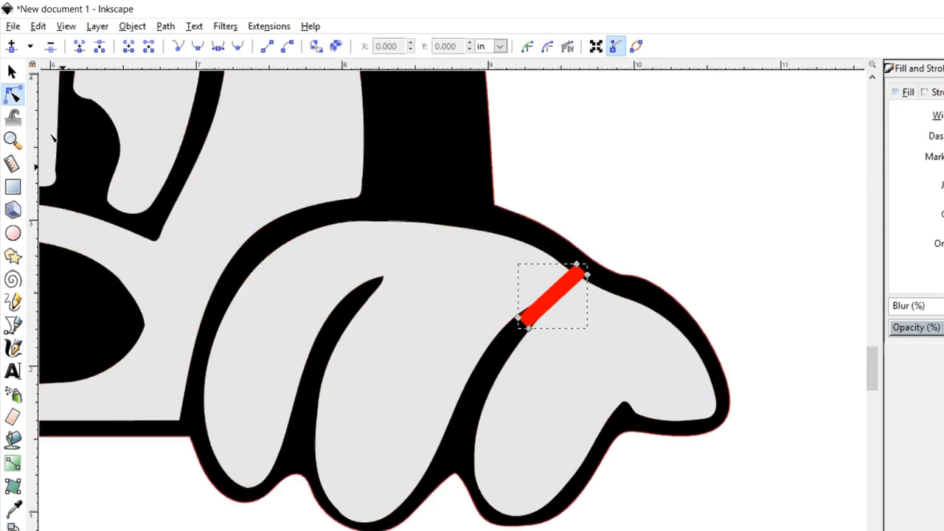
Try a Union of the red bar with the black silhouette, and undo it.
{"action": "left_click", "coordinate": [11, 72]}
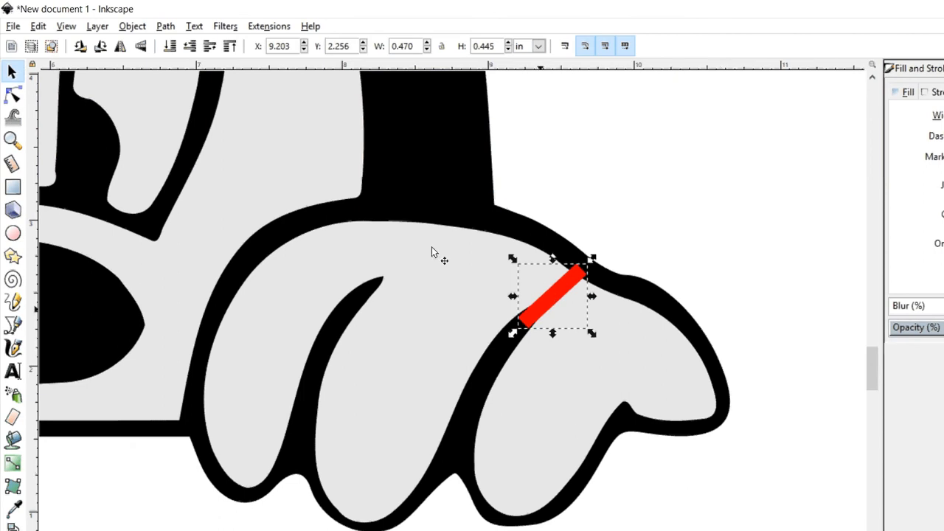
{"action": "left_click", "coordinate": [379, 151], "text": "shift"}
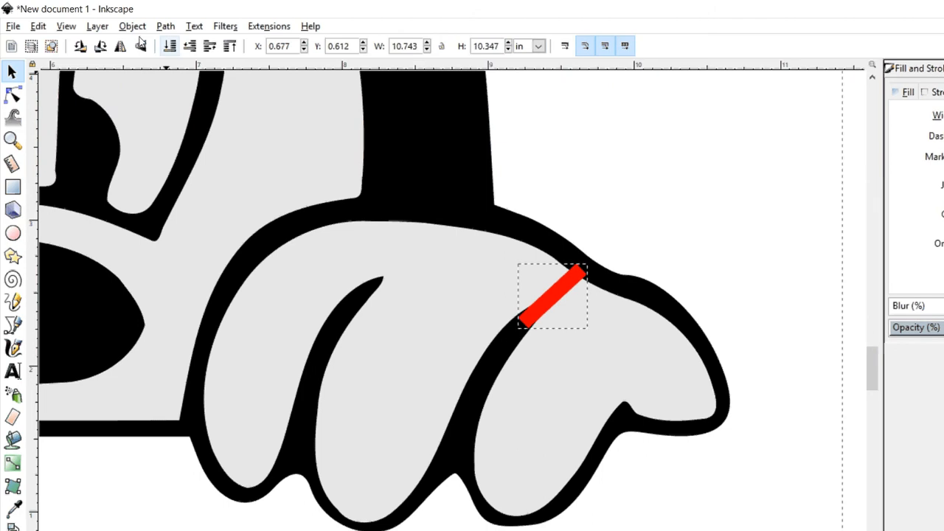
{"action": "left_click", "coordinate": [165, 26]}
{"action": "left_click", "coordinate": [184, 115]}
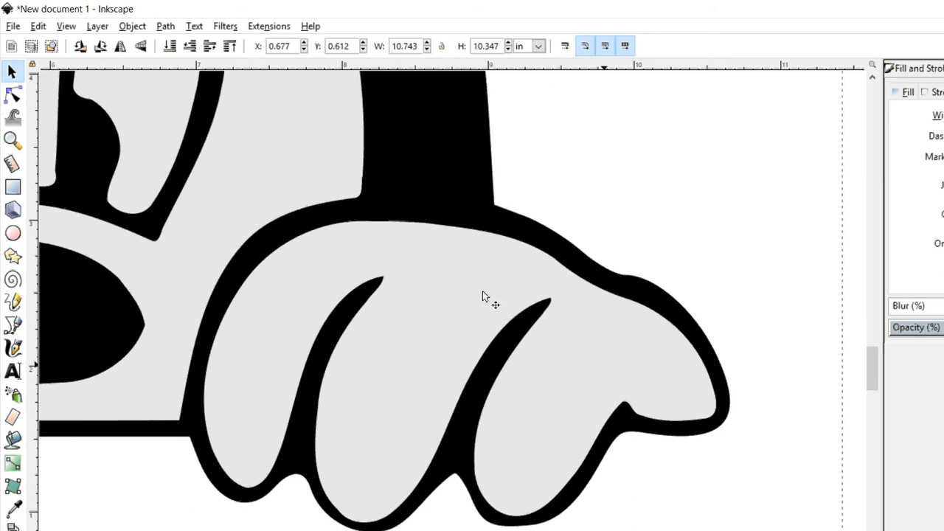
{"action": "key", "text": "ctrl+z"}
Shift the light gray shape off the right hand and move the red bar so it pokes out past the black silhouette's edge.
{"action": "left_click_drag", "start_coordinate": [344, 236], "coordinate": [238, 291]}
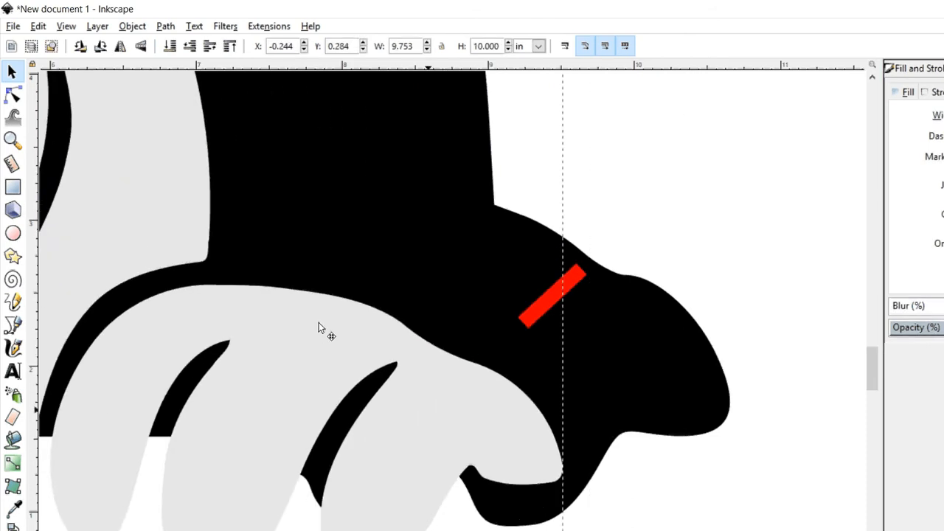
{"action": "key", "text": "ctrl+z"}
{"action": "key", "text": "Tab"}
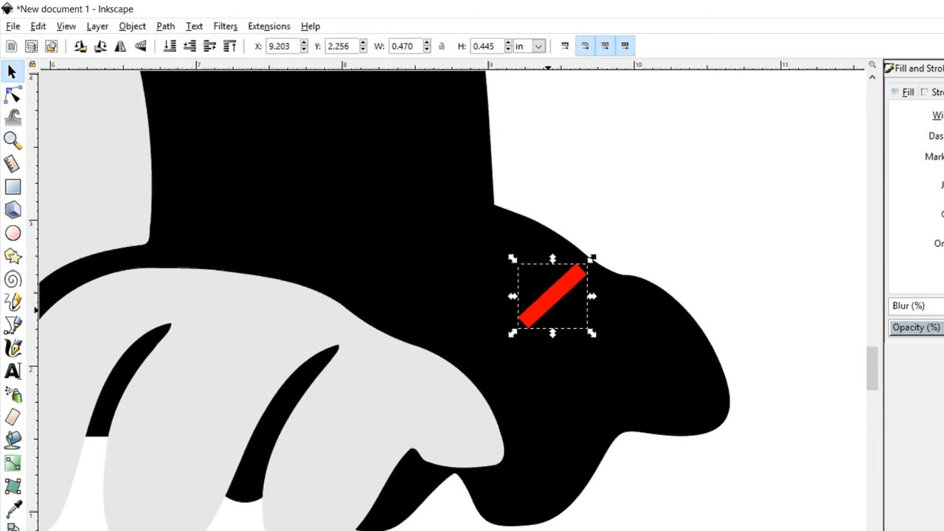
{"action": "left_click_drag", "start_coordinate": [437, 248], "coordinate": [460, 221]}
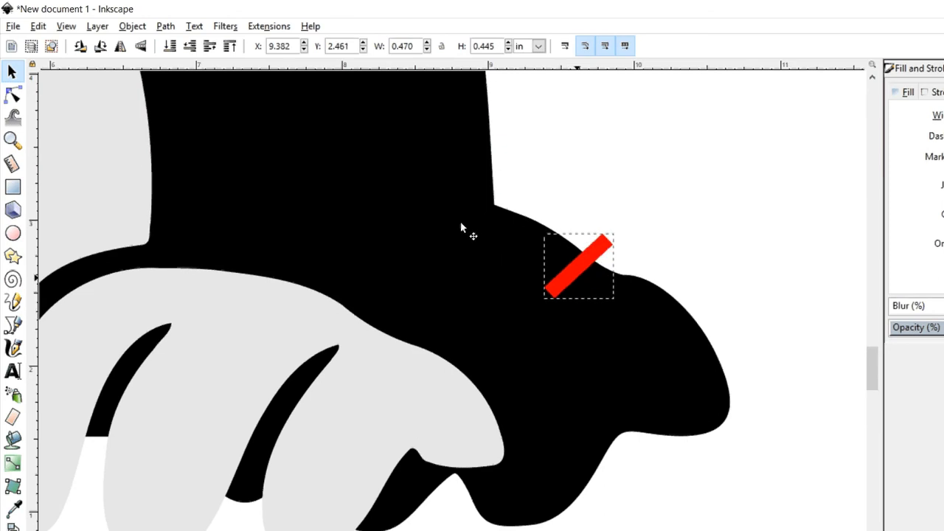
Union the protruding red bar with the black silhouette and show the merged outline's nodes.
{"action": "left_click", "coordinate": [524, 289], "text": "shift"}
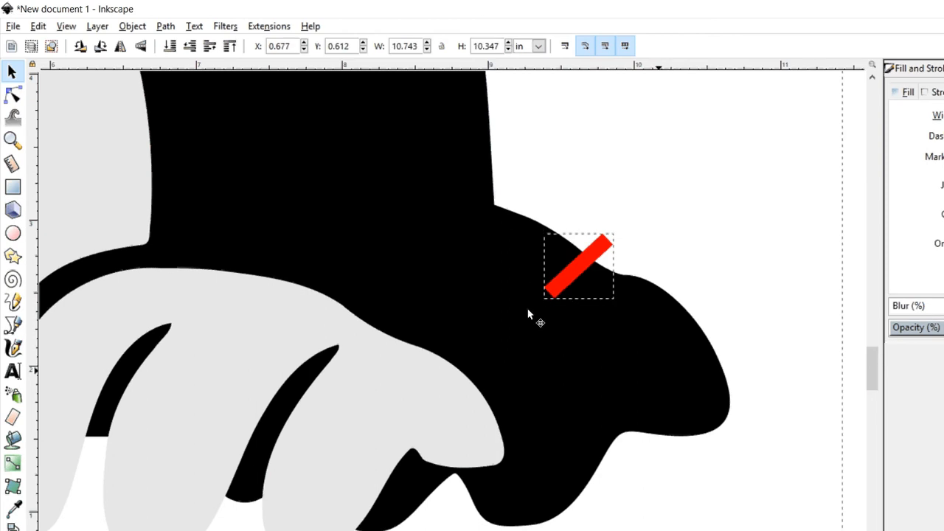
{"action": "left_click", "coordinate": [164, 26]}
{"action": "left_click", "coordinate": [164, 116]}
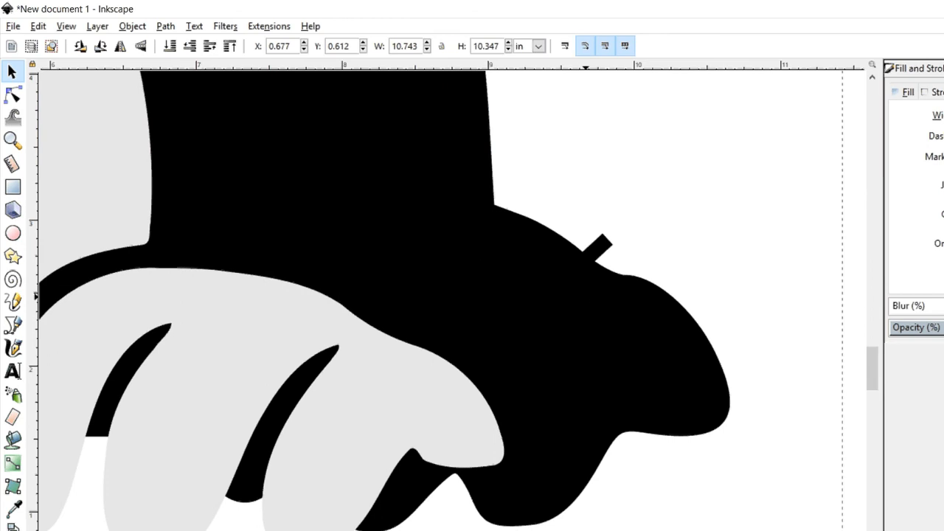
{"action": "key", "text": "n"}
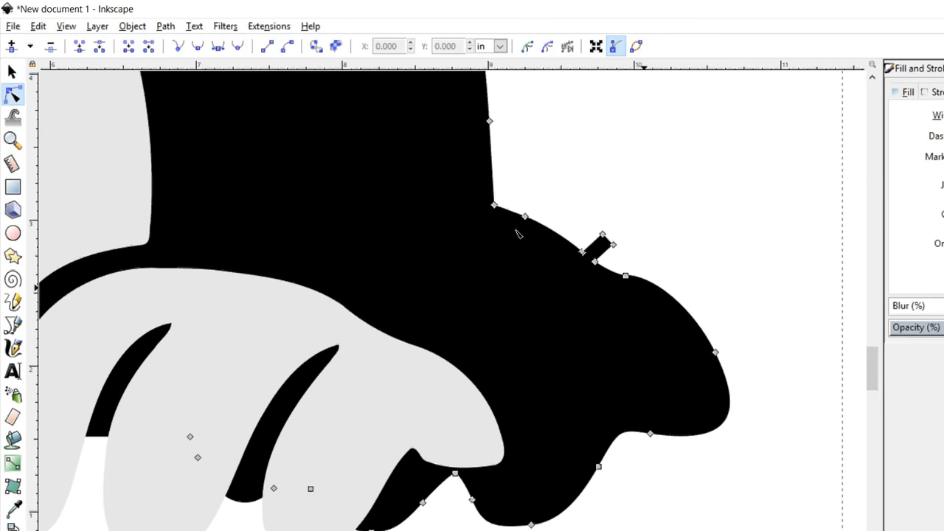
Undo the union and the moves of the red bar and the light gray shape.
{"action": "key", "text": "ctrl+z"}
{"action": "key", "text": "ctrl+z"}
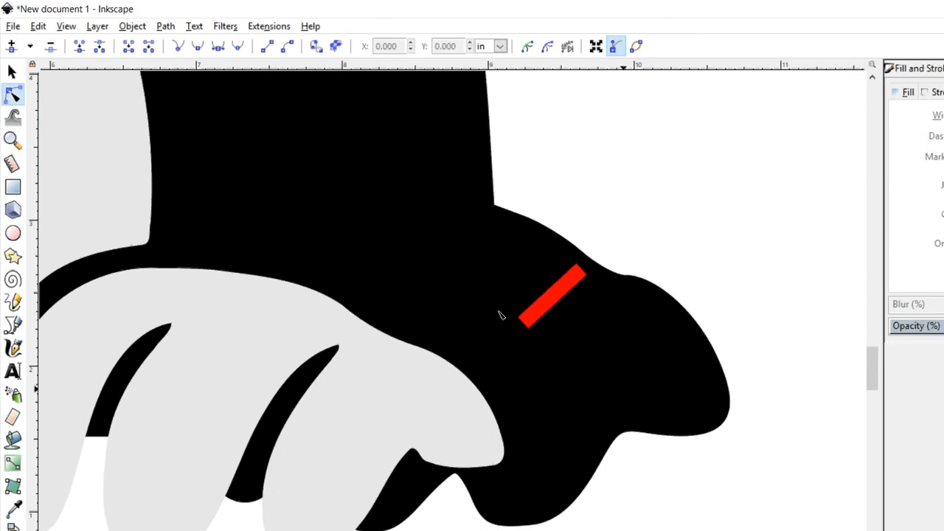
{"action": "key", "text": "ctrl+z"}
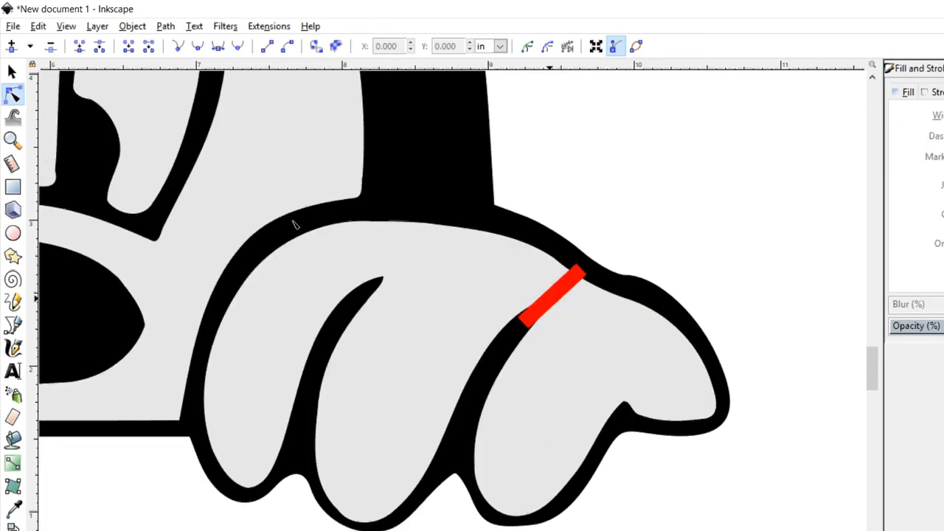
{"action": "key", "text": "ctrl+z"}
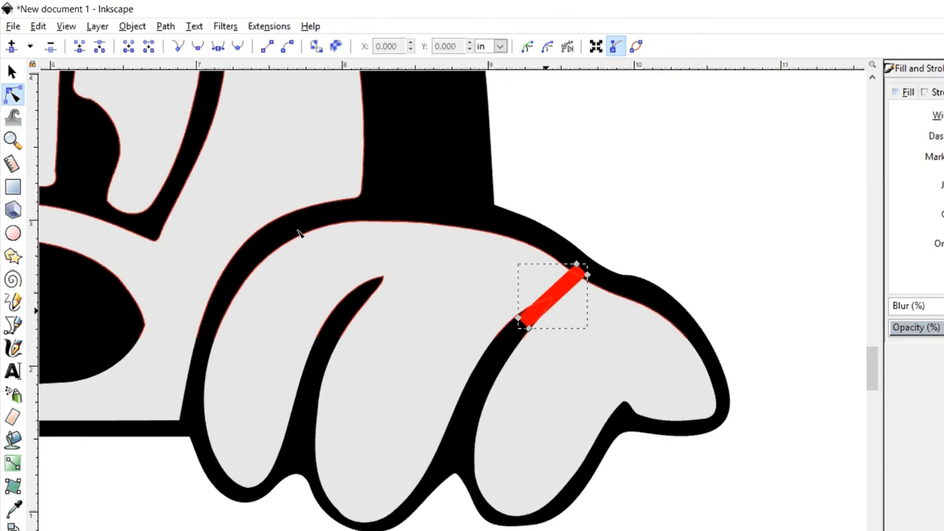
Cut the red bar out of the light gray shape with a Difference operation to extend the right hand's finger crease.
{"action": "left_click", "coordinate": [11, 67]}
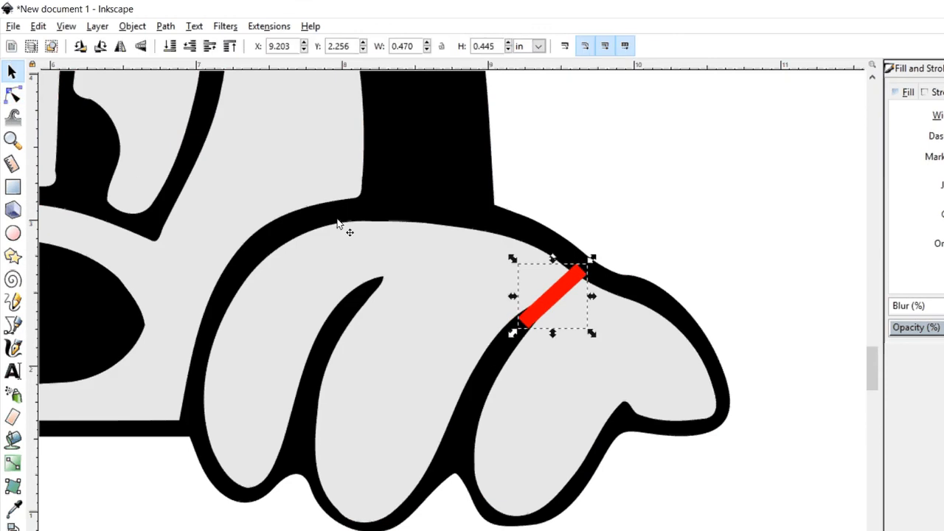
{"action": "key", "text": "n"}
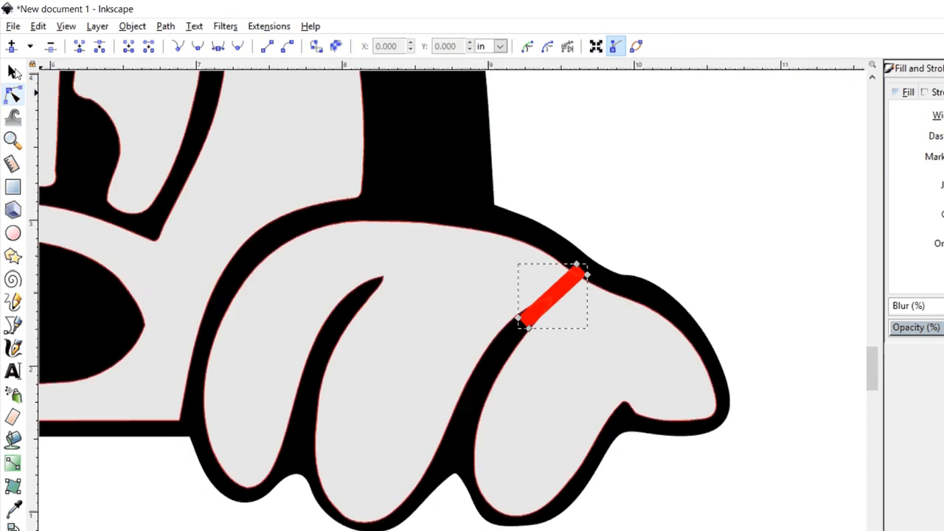
{"action": "left_click", "coordinate": [13, 70]}
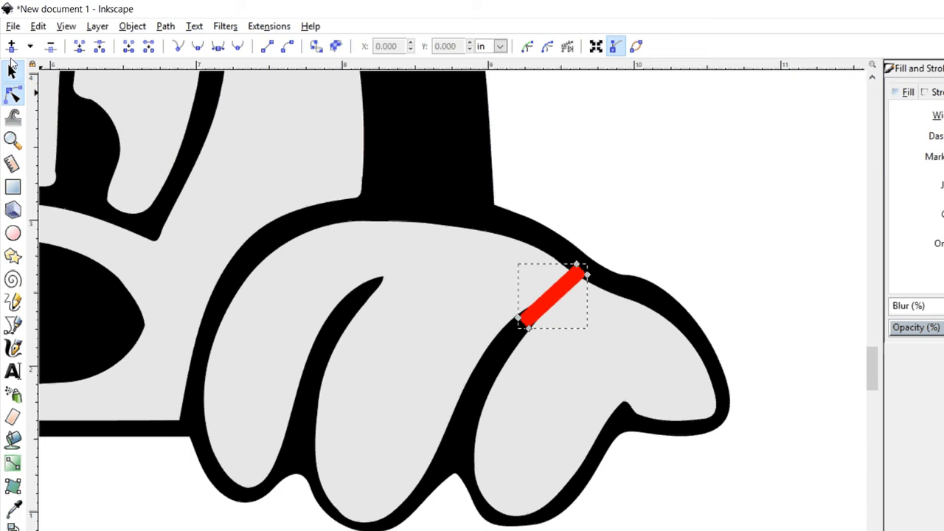
{"action": "left_click", "coordinate": [453, 332], "text": "shift"}
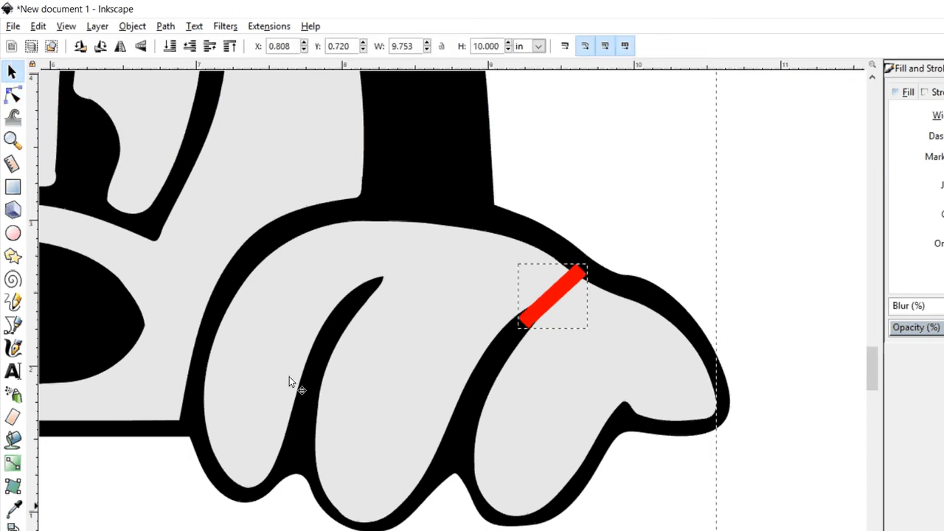
{"action": "left_click", "coordinate": [163, 26]}
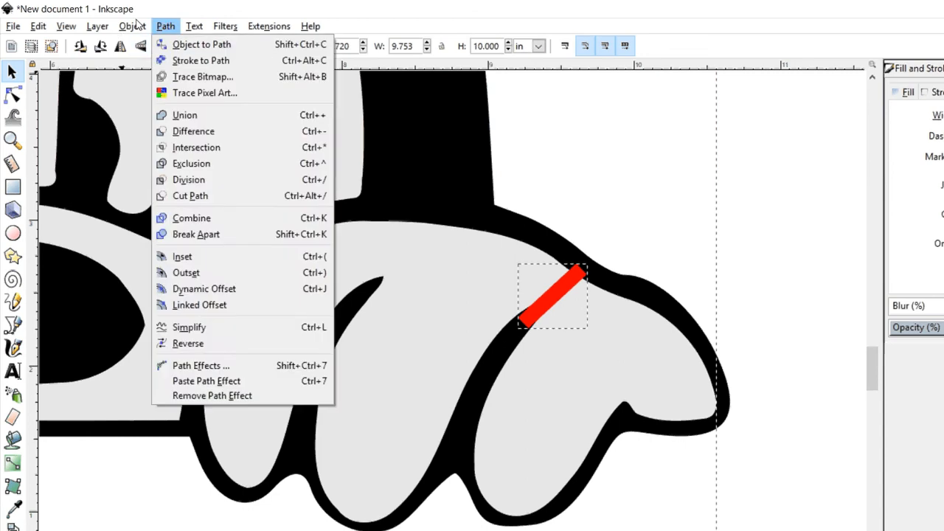
{"action": "left_click", "coordinate": [159, 130]}
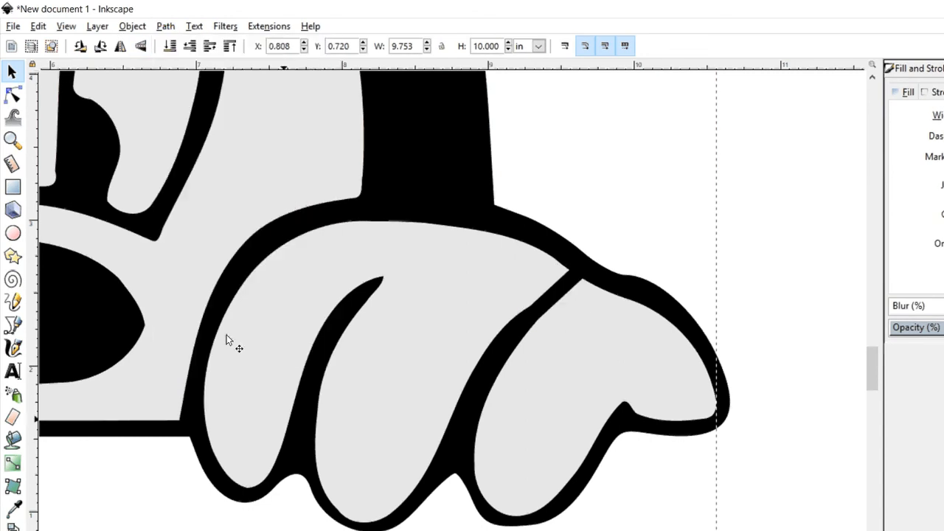
Move the light gray shape off the black silhouette to inspect the cut finger line, and undo the move.
{"action": "scroll", "coordinate": [226, 334], "scroll_direction": "down", "scroll_amount": 3}
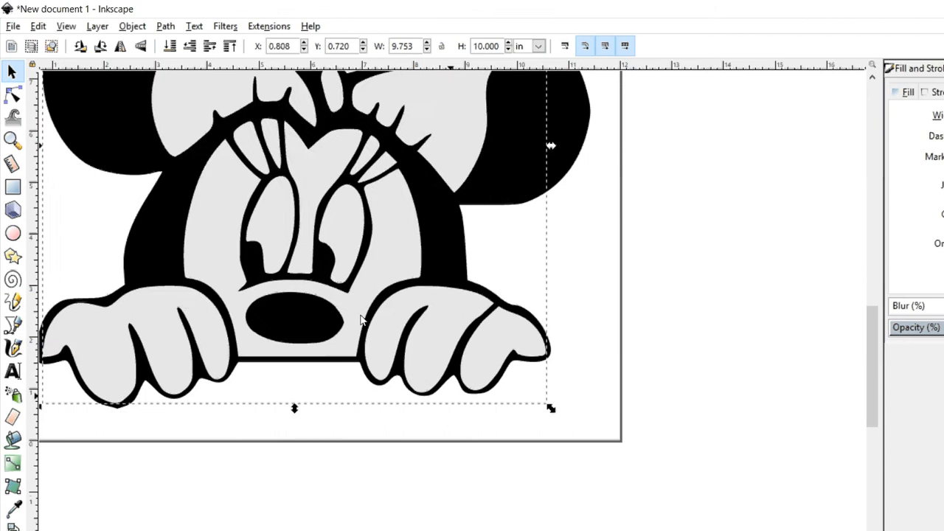
{"action": "left_click_drag", "start_coordinate": [422, 288], "coordinate": [548, 235]}
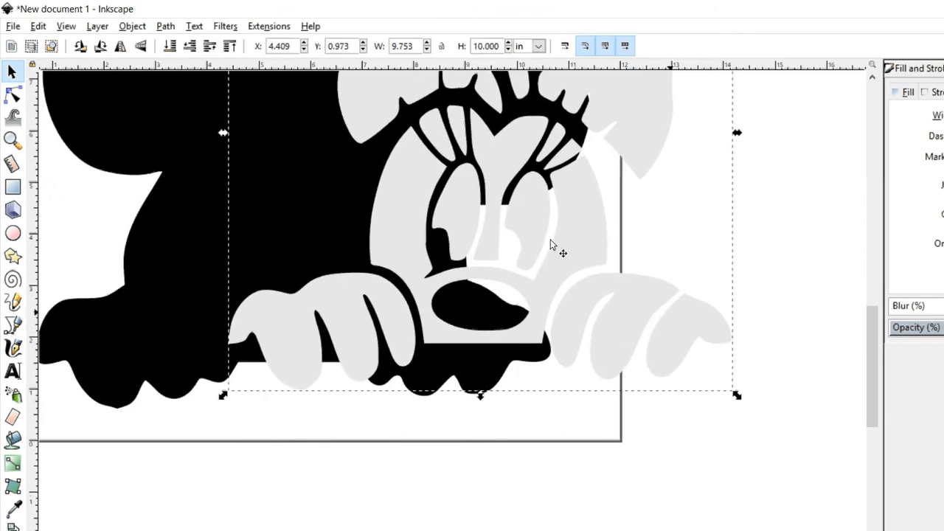
{"action": "key", "text": "ctrl+z"}
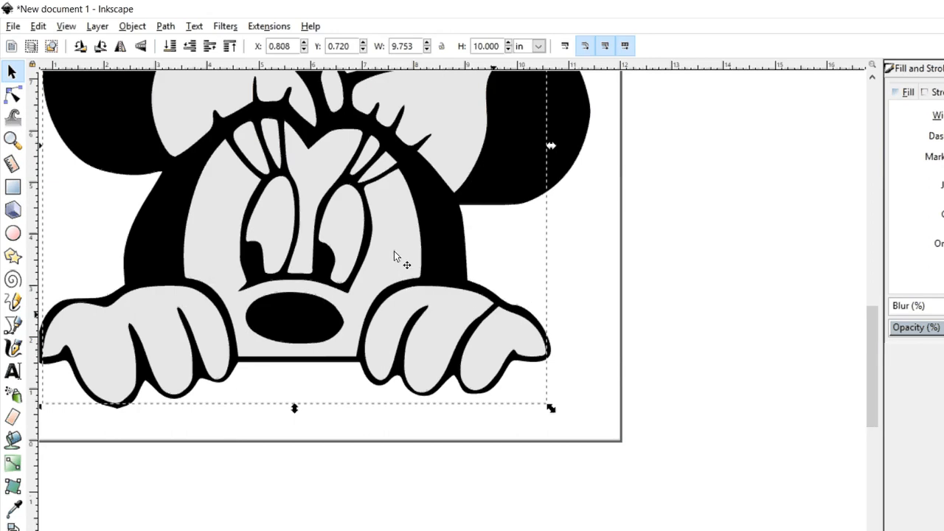
Examine the whole Minnie Mouse design, including the connected finger crease on the right hand, and clear the selection.
{"action": "key", "text": "minus"}
{"action": "scroll", "coordinate": [355, 446], "scroll_direction": "up", "scroll_amount": 3}
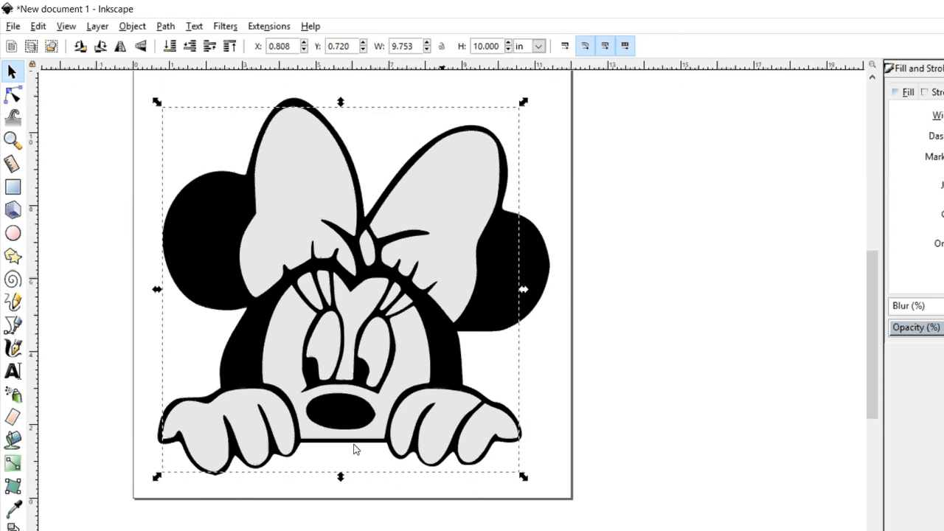
{"action": "key", "text": "minus"}
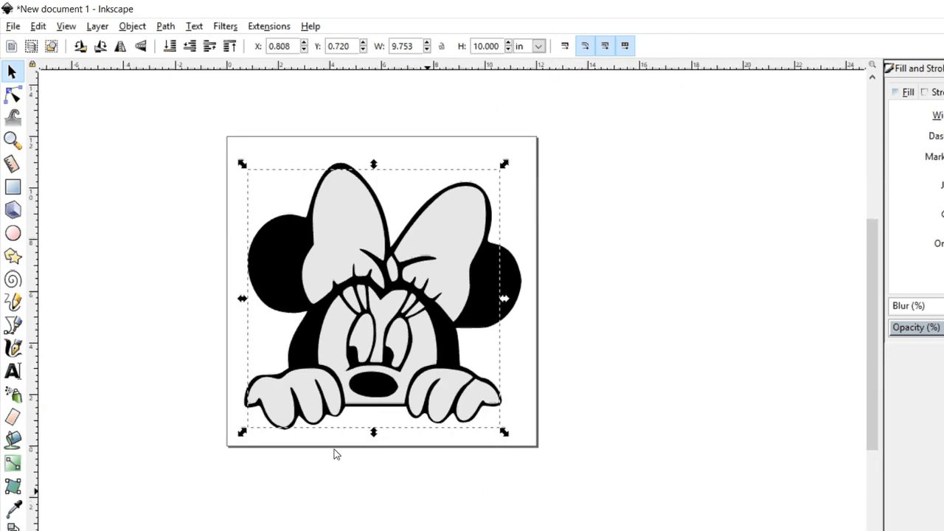
{"action": "key", "text": "plus"}
{"action": "key", "text": "plus"}
{"action": "left_click_drag", "start_coordinate": [387, 422], "coordinate": [496, 409]}
{"action": "key", "text": "minus"}
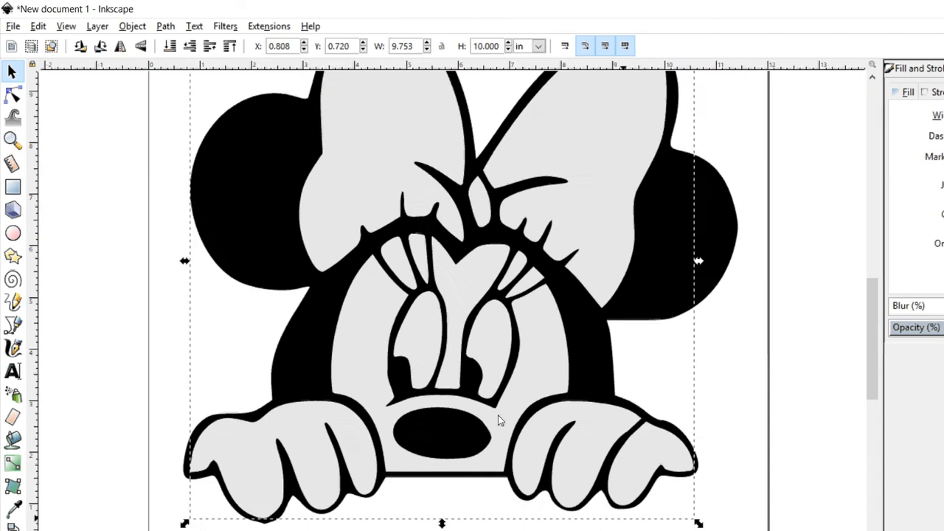
{"action": "key", "text": "5"}
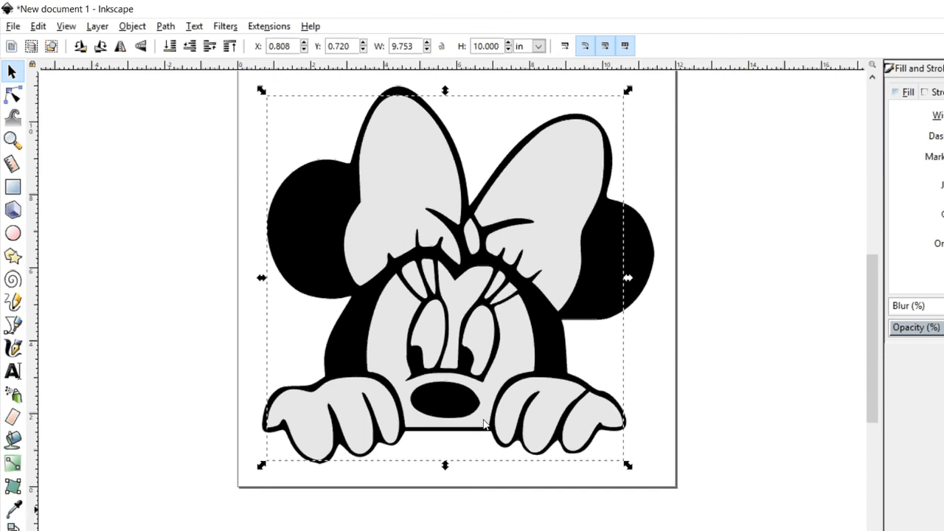
{"action": "key", "text": "Escape"}
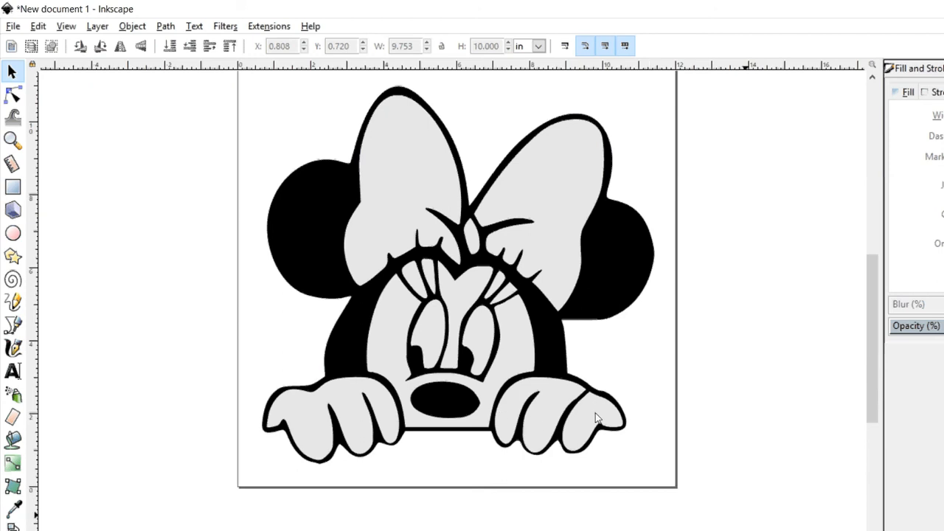
{"action": "left_click", "coordinate": [506, 512]}
{"action": "left_click", "coordinate": [542, 528]}
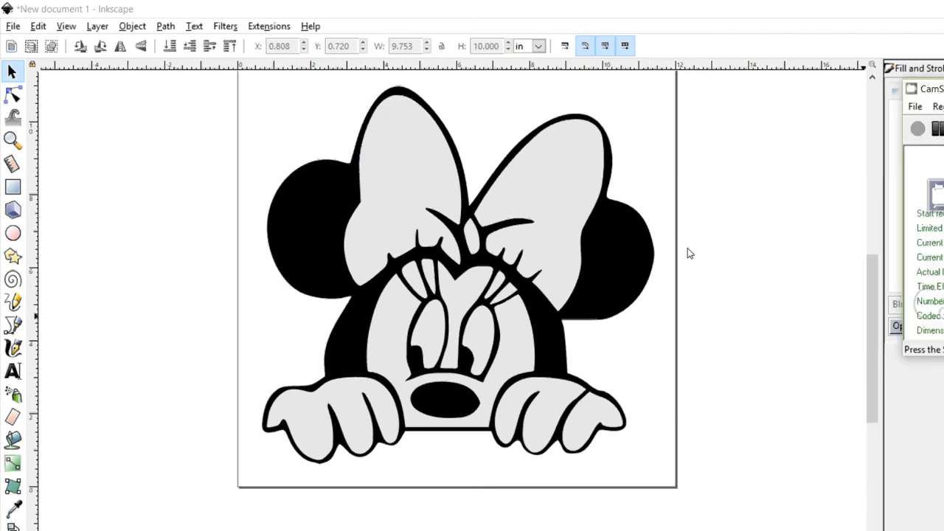